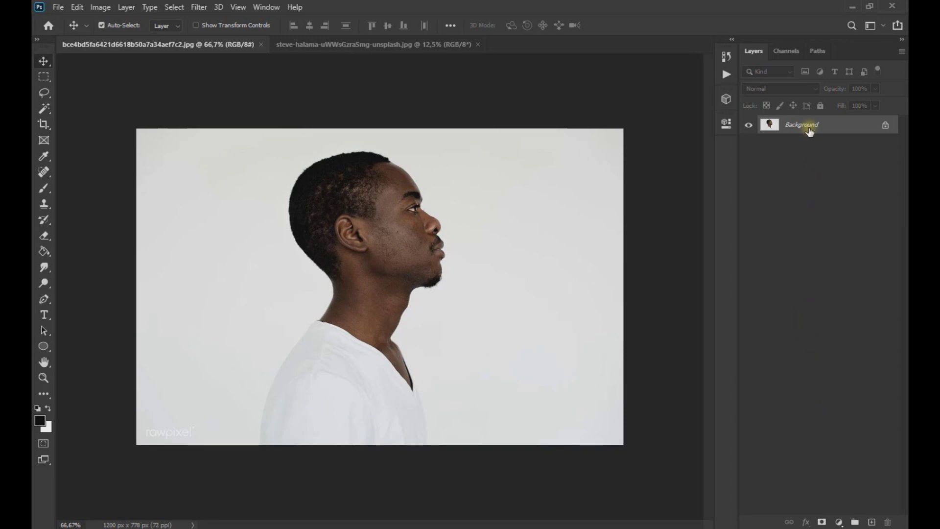
# Duplicate the portrait layer and mask the copy to the man with Object Selection.
pyautogui.hotkey('ctrl', 'j')
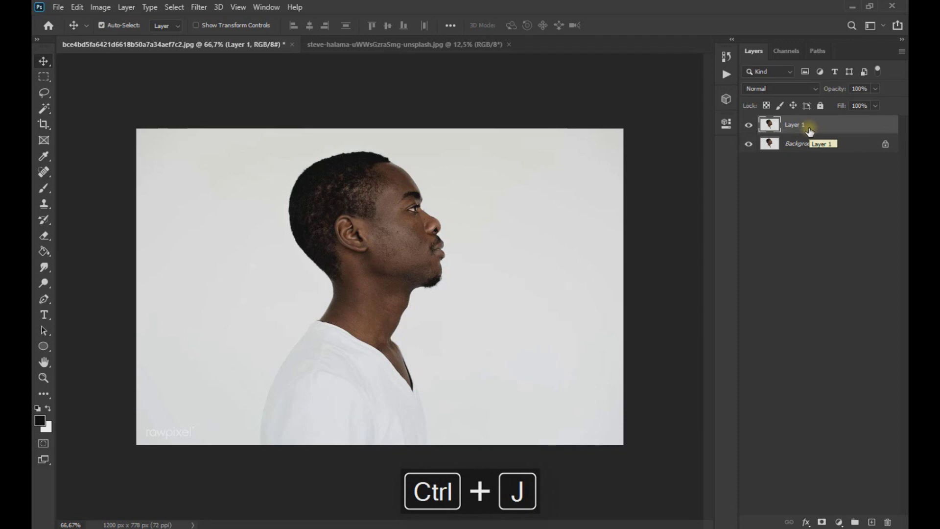
pyautogui.click(44, 109)
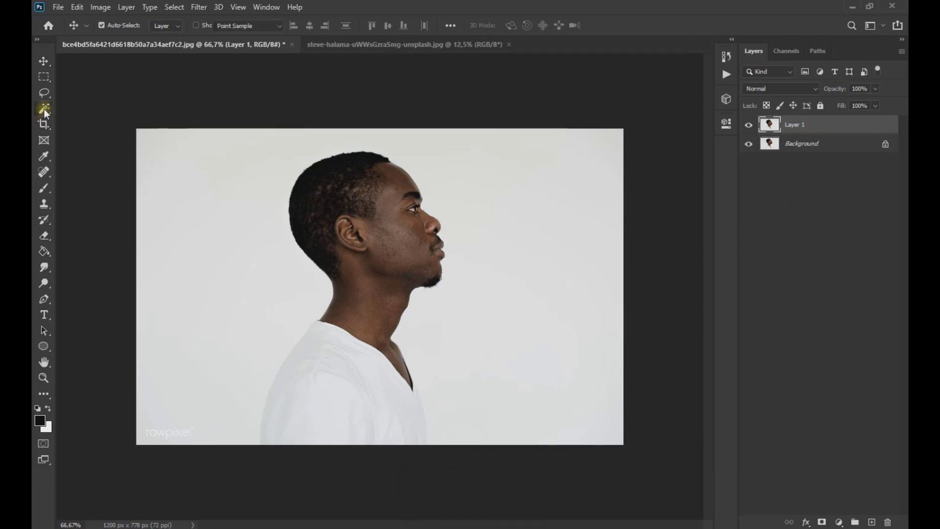
pyautogui.rightClick(44, 109)
pyautogui.click(72, 109)
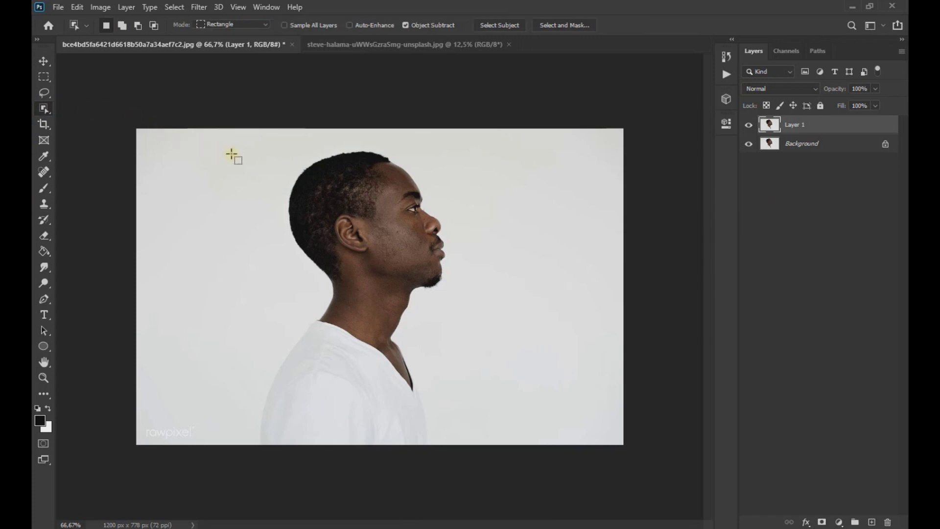
pyautogui.moveTo(238, 144); pyautogui.dragTo(486, 460)
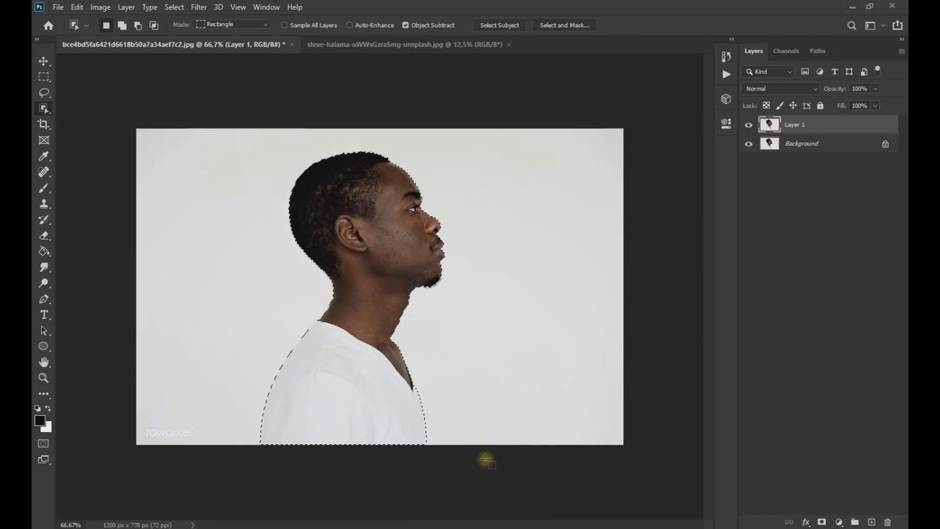
pyautogui.click(822, 521)
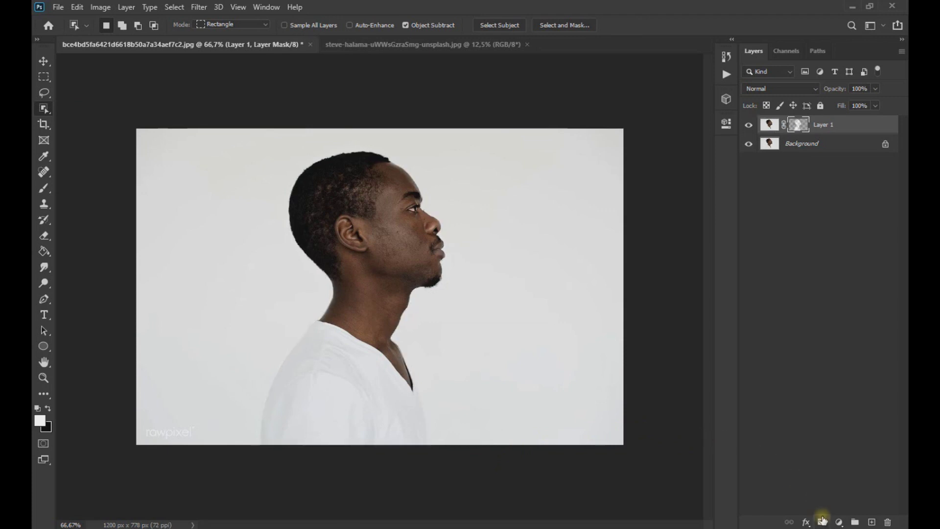
# Hide and re-show the Background layer to check the masked figure, then take the Move tool.
pyautogui.click(748, 147)
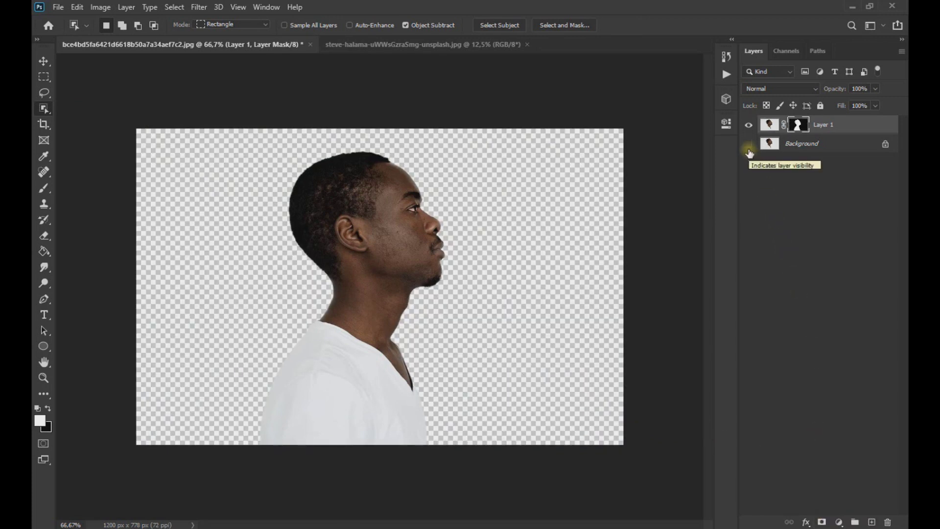
pyautogui.click(749, 147)
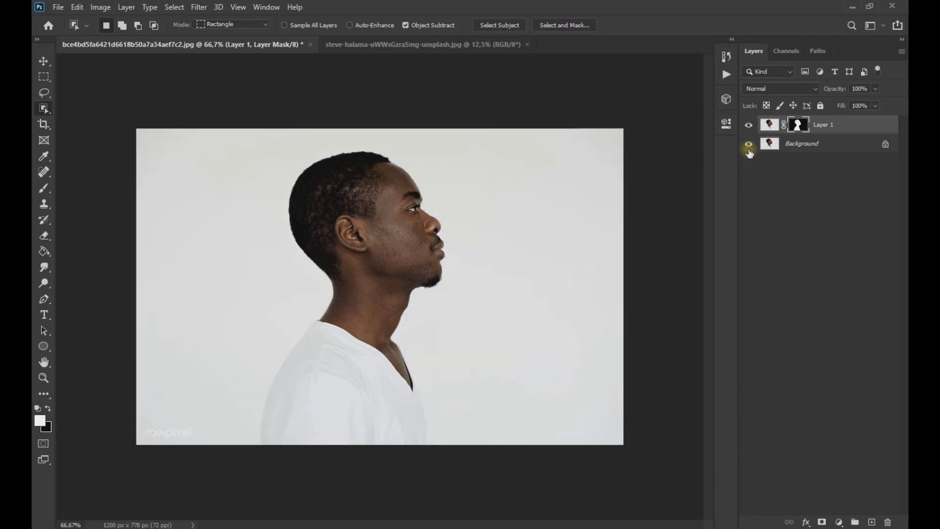
pyautogui.click(44, 61)
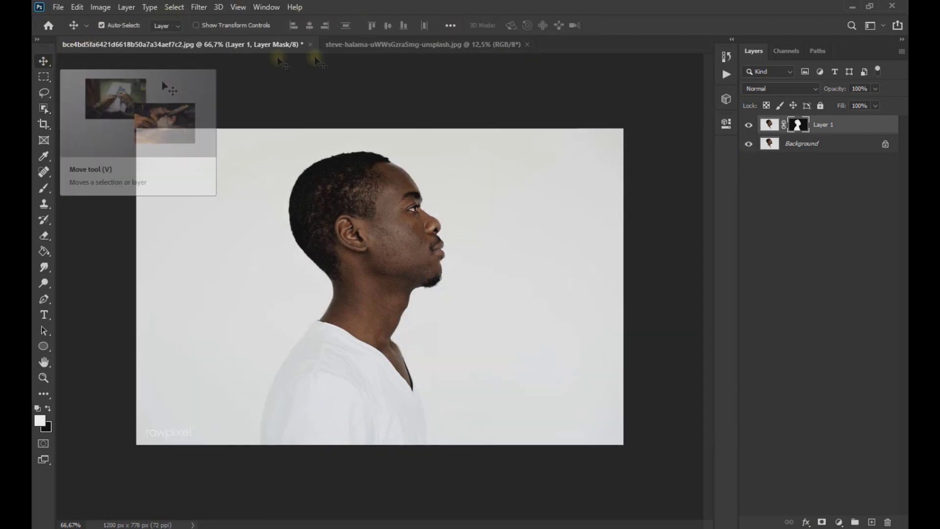
# Select the entire sunset beach photo with the Rectangular Marquee and copy it.
pyautogui.click(368, 48)
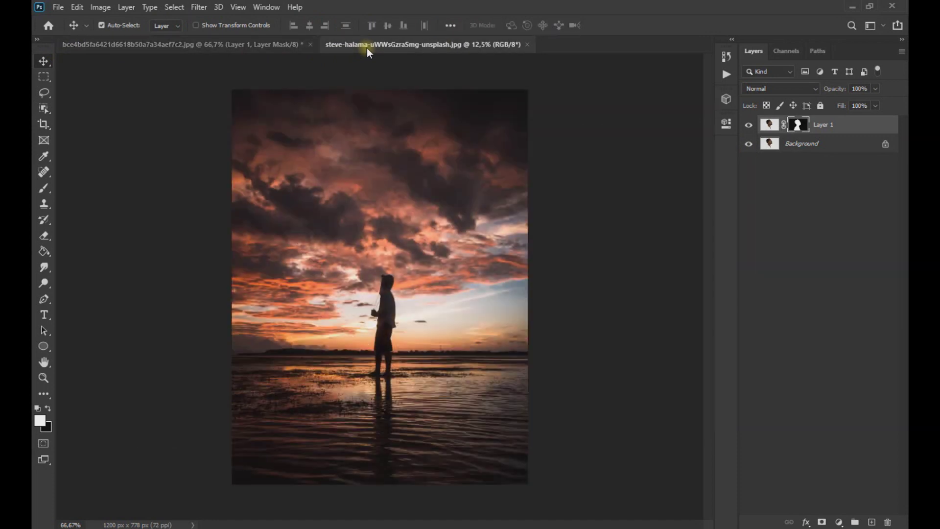
pyautogui.click(44, 75)
pyautogui.moveTo(232, 90); pyautogui.dragTo(540, 507)
pyautogui.hotkey('ctrl', 'c')
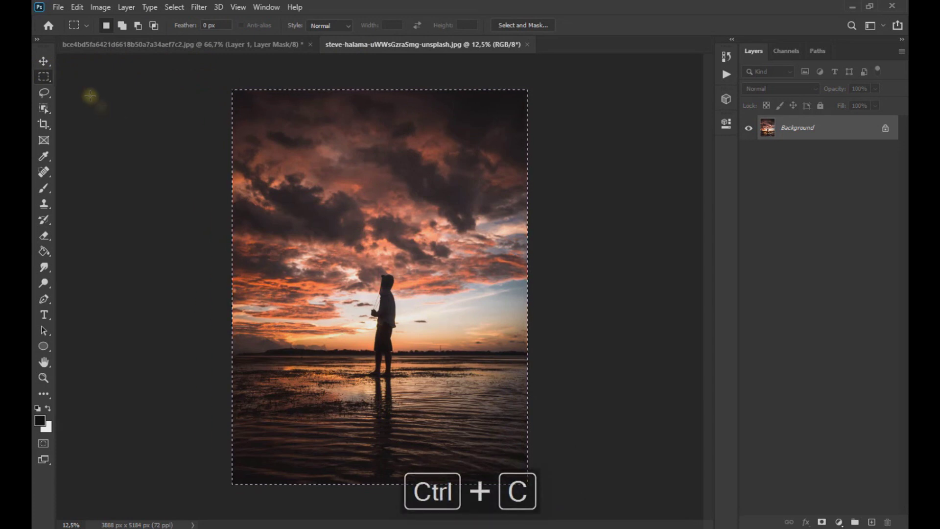
# Paste the sunset into the portrait and scale it down to fit the canvas height.
pyautogui.click(45, 60)
pyautogui.click(106, 46)
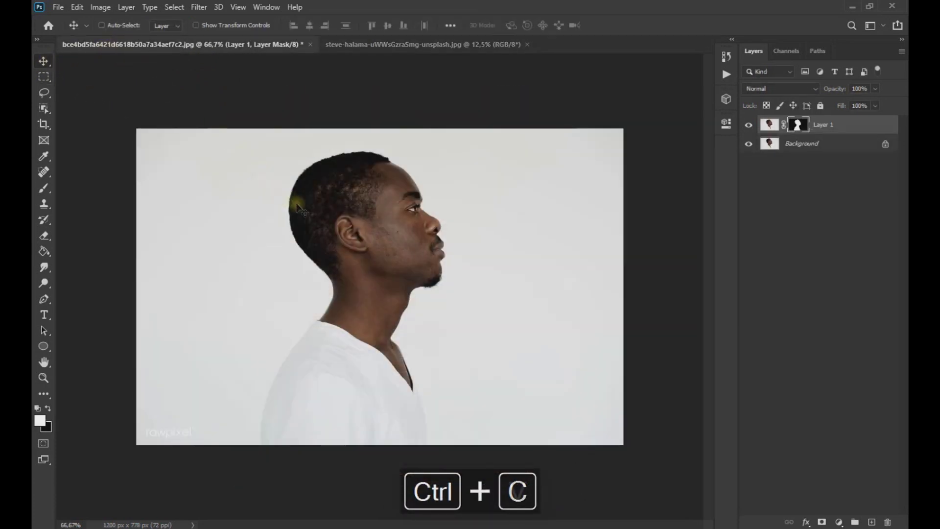
pyautogui.hotkey('ctrl', 'v')
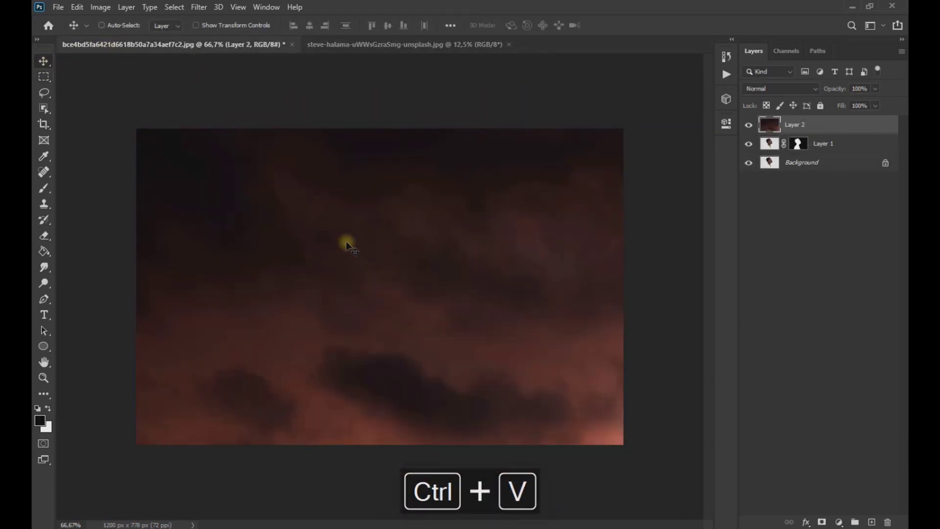
pyautogui.scroll(-5, 346, 245)
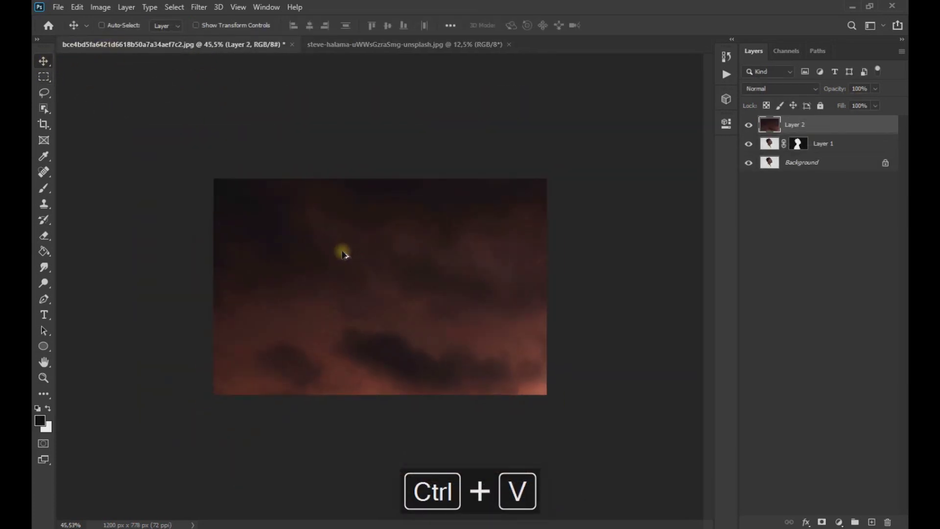
pyautogui.hotkey('ctrl', 't')
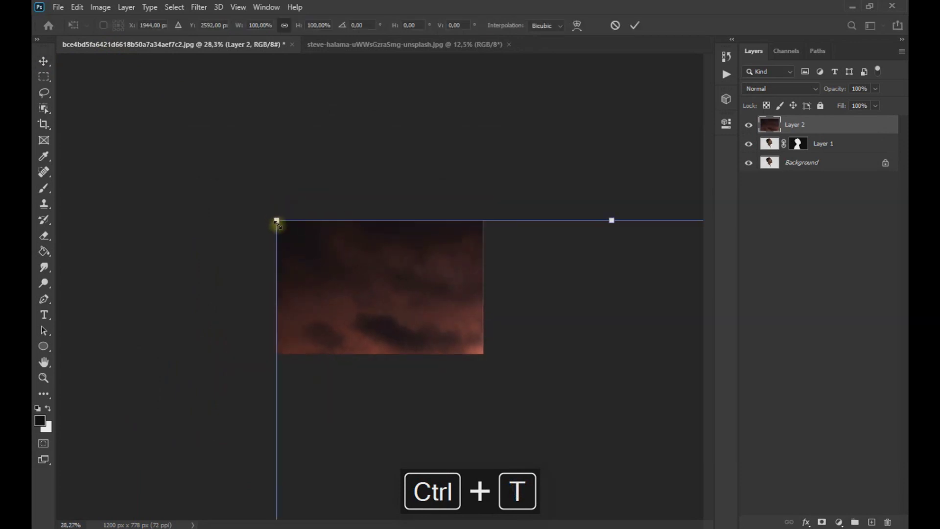
pyautogui.moveTo(277, 220); pyautogui.dragTo(166, 137)
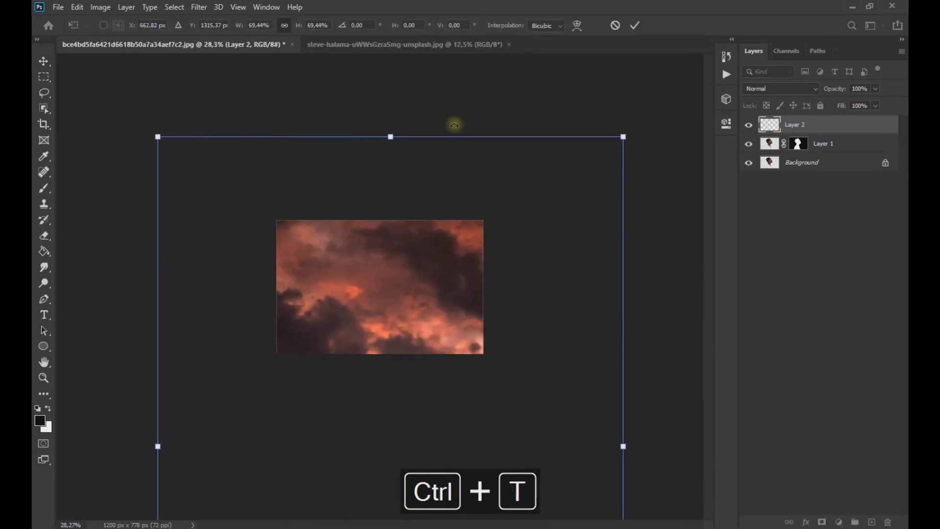
pyautogui.moveTo(624, 137); pyautogui.dragTo(393, 248)
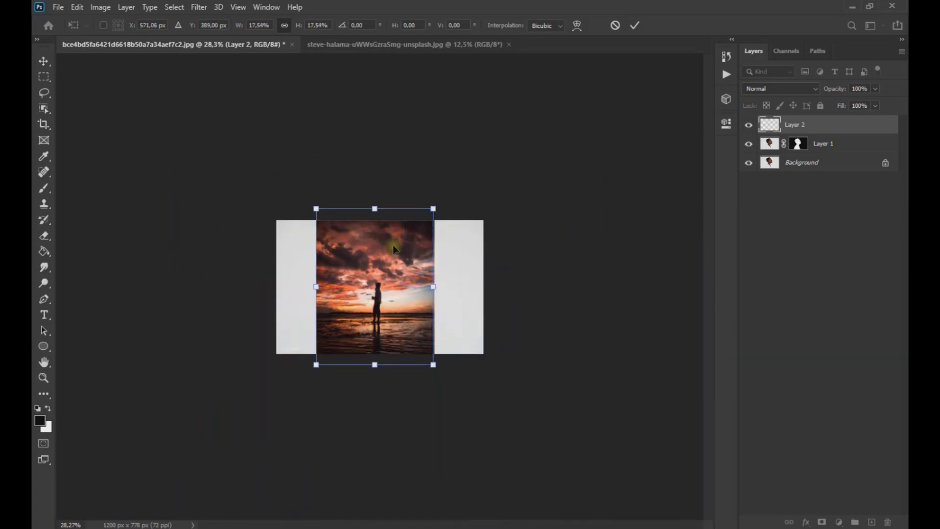
pyautogui.press('Return')
pyautogui.scroll(3, 394, 332)
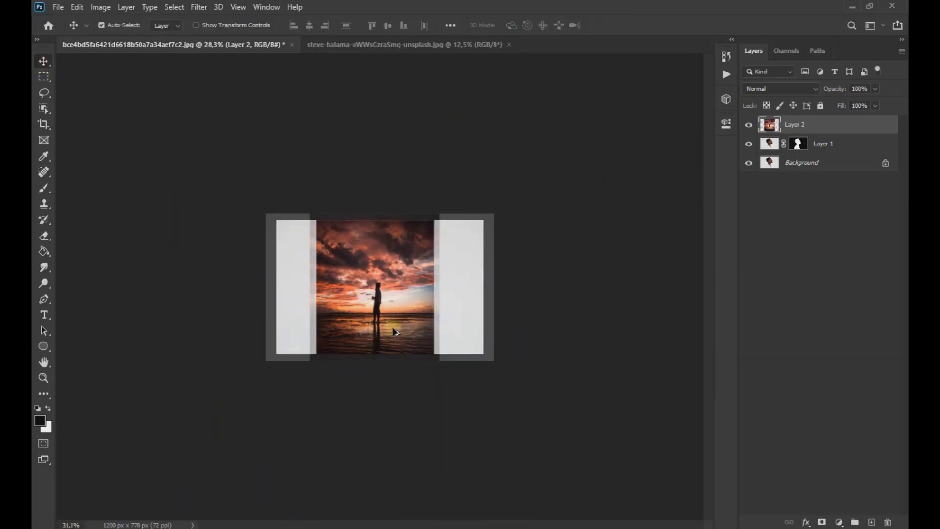
pyautogui.scroll(2, 394, 332)
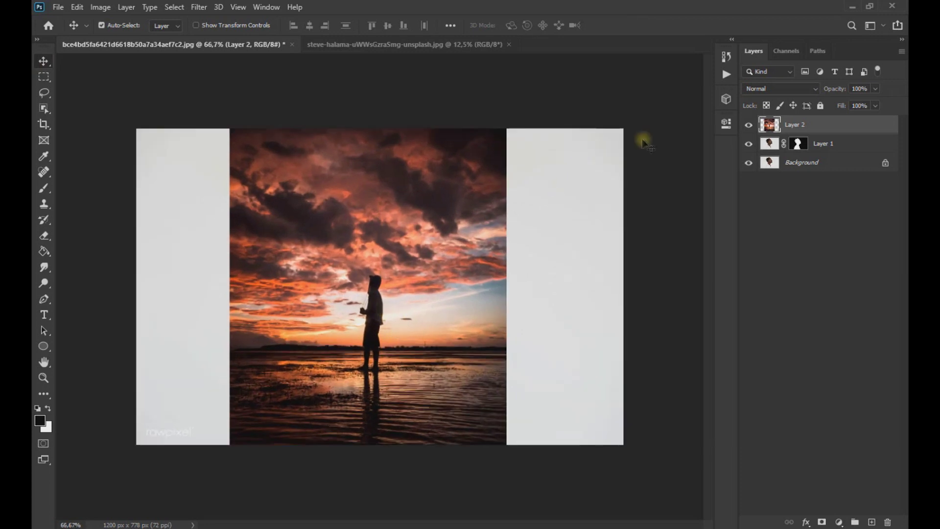
# At 52% opacity, shrink Layer 2 to about 84% over the head, then return it to 100%.
pyautogui.click(875, 88)
pyautogui.moveTo(878, 102); pyautogui.dragTo(850, 103)
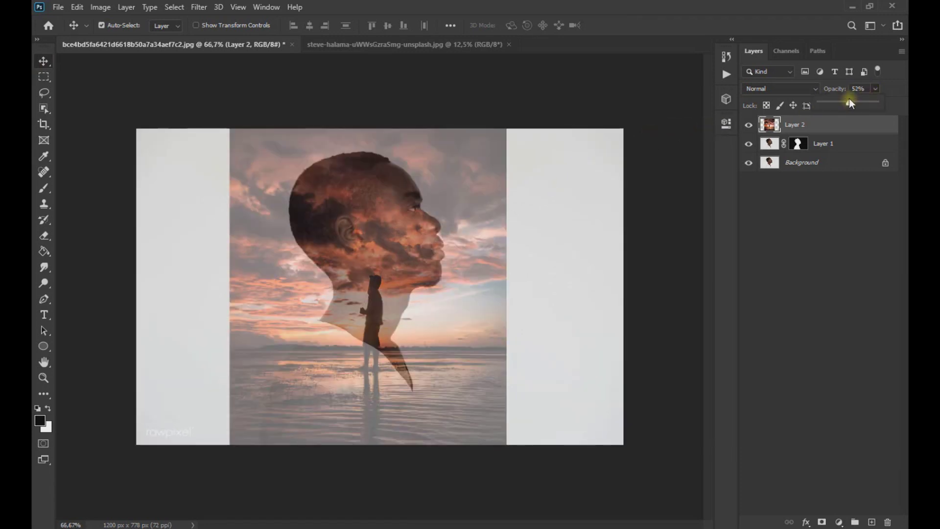
pyautogui.click(849, 123)
pyautogui.hotkey('ctrl', 't')
pyautogui.moveTo(503, 99); pyautogui.dragTo(472, 130)
pyautogui.moveTo(441, 179); pyautogui.dragTo(434, 178)
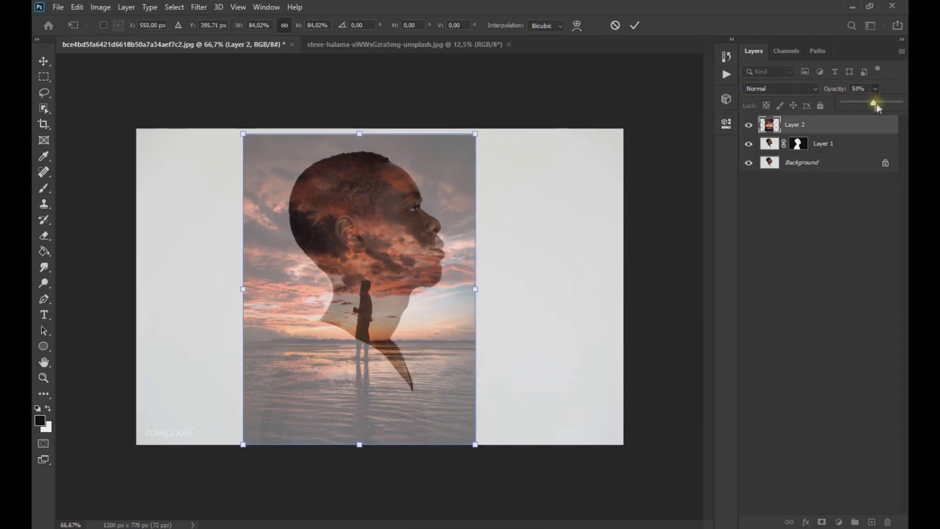
pyautogui.moveTo(876, 104); pyautogui.dragTo(903, 101)
# Load Layer 1's mask as a selection and use it to mask the sunset Layer 2.
pyautogui.click(800, 144)
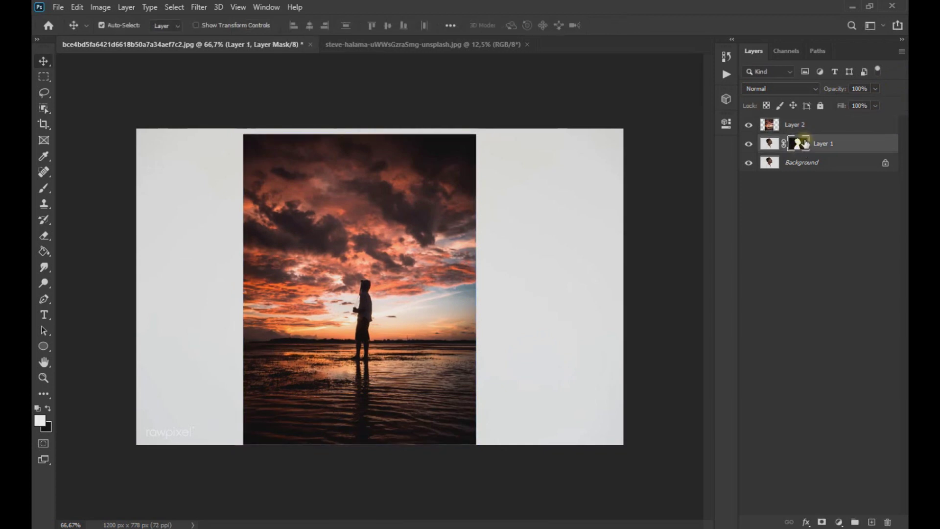
pyautogui.keyDown('ctrl'); pyautogui.click(799, 147); pyautogui.keyUp('ctrl')
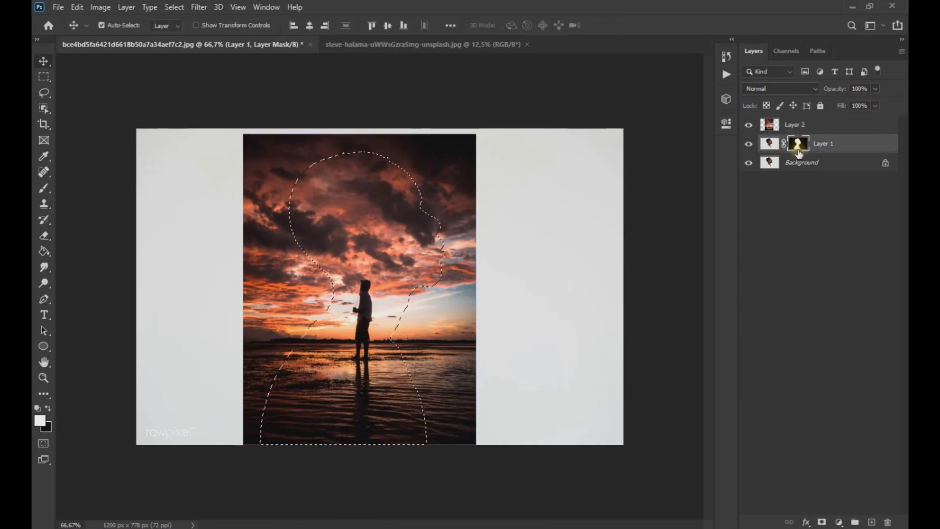
pyautogui.click(808, 125)
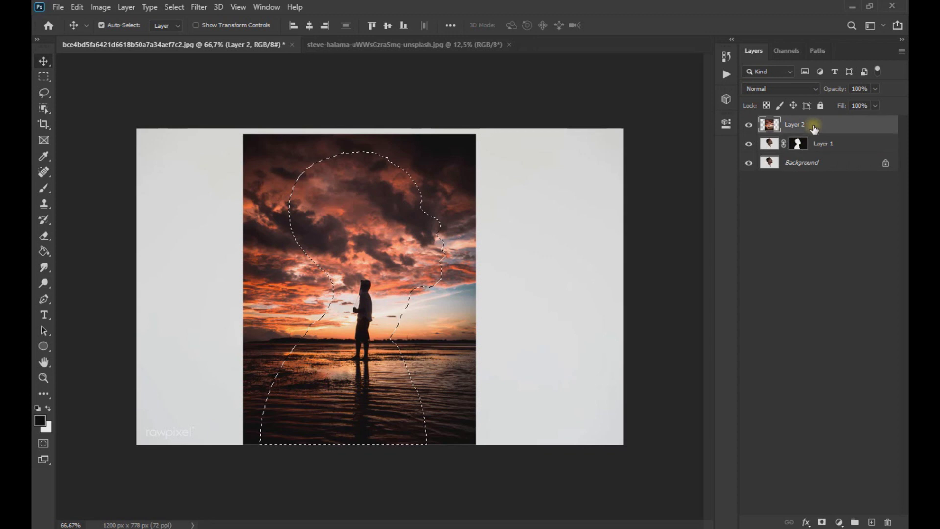
pyautogui.click(821, 522)
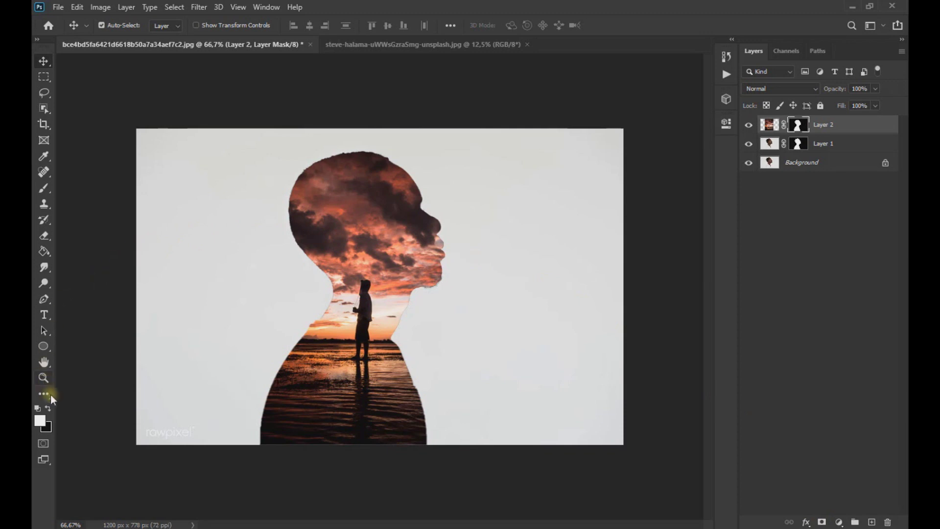
# With the Brush at 15% opacity, paint black along the face contour on Layer 2's mask.
pyautogui.click(43, 195)
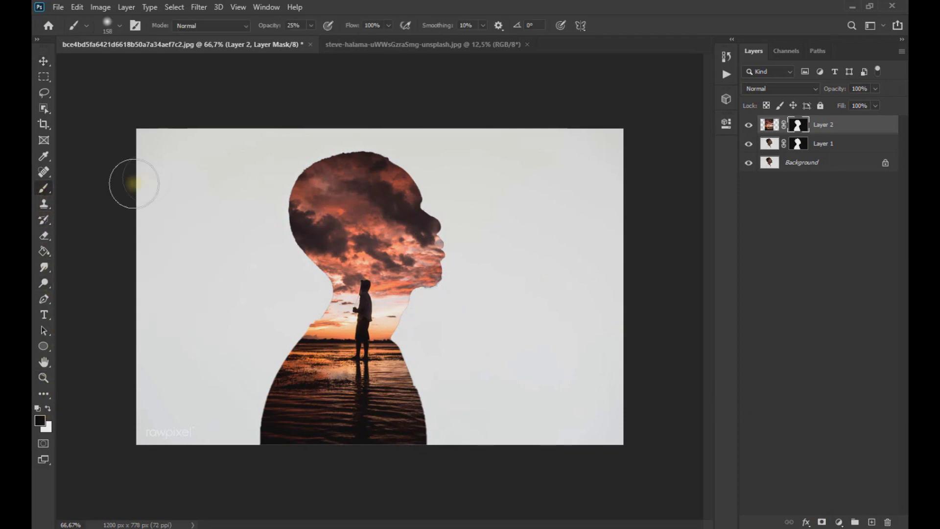
pyautogui.click(310, 26)
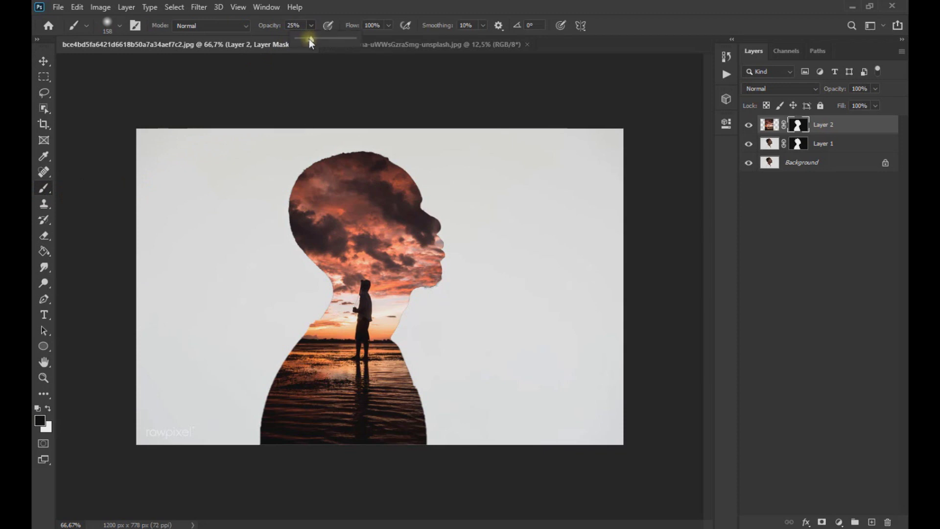
pyautogui.moveTo(306, 41); pyautogui.dragTo(306, 41)
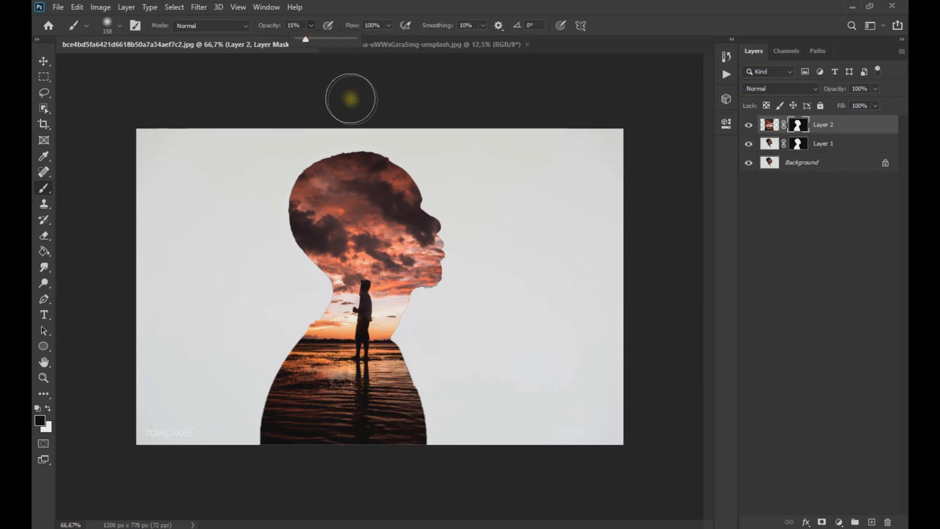
pyautogui.click(403, 175)
pyautogui.moveTo(415, 187)
pyautogui.mouseDown()
pyautogui.moveTo(439, 230)
pyautogui.moveTo(433, 220)
pyautogui.moveTo(446, 214)
pyautogui.moveTo(491, 225)
pyautogui.moveTo(501, 257)
pyautogui.moveTo(500, 265)
pyautogui.moveTo(492, 246)
pyautogui.moveTo(485, 285)
pyautogui.moveTo(483, 266)
pyautogui.moveTo(481, 313)
pyautogui.moveTo(474, 295)
pyautogui.moveTo(398, 396)
pyautogui.moveTo(421, 365)
pyautogui.moveTo(394, 386)
pyautogui.moveTo(413, 332)
pyautogui.moveTo(467, 313)
pyautogui.moveTo(455, 270)
pyautogui.moveTo(433, 247)
pyautogui.moveTo(447, 278)
pyautogui.moveTo(423, 248)
pyautogui.moveTo(432, 230)
pyautogui.moveTo(486, 276)
pyautogui.moveTo(489, 228)
pyautogui.moveTo(487, 240)
pyautogui.moveTo(407, 191)
pyautogui.moveTo(359, 122)
pyautogui.moveTo(379, 124)
pyautogui.moveTo(385, 131)
pyautogui.moveTo(266, 115)
pyautogui.moveTo(313, 116)
pyautogui.moveTo(211, 127)
pyautogui.moveTo(224, 124)
pyautogui.moveTo(168, 165)
pyautogui.moveTo(282, 134)
pyautogui.moveTo(338, 134)
pyautogui.moveTo(267, 131)
pyautogui.moveTo(379, 133)
pyautogui.moveTo(292, 124)
pyautogui.moveTo(179, 193)
pyautogui.moveTo(215, 138)
pyautogui.moveTo(139, 194)
pyautogui.moveTo(160, 151)
pyautogui.moveTo(151, 266)
pyautogui.moveTo(156, 312)
pyautogui.moveTo(172, 327)
pyautogui.moveTo(168, 239)
pyautogui.moveTo(183, 292)
pyautogui.moveTo(208, 185)
pyautogui.moveTo(216, 417)
pyautogui.moveTo(210, 390)
pyautogui.moveTo(422, 192)
pyautogui.moveTo(476, 224)
pyautogui.moveTo(514, 305)
pyautogui.moveTo(508, 354)
pyautogui.moveTo(474, 357)
pyautogui.moveTo(384, 293)
pyautogui.moveTo(413, 354)
pyautogui.moveTo(208, 308)
pyautogui.moveTo(206, 225)
pyautogui.moveTo(184, 178)
pyautogui.moveTo(236, 95)
pyautogui.mouseUp()
pyautogui.scroll(5, 436, 229)
pyautogui.scroll(3, 482, 241)
pyautogui.scroll(-3, 474, 356)
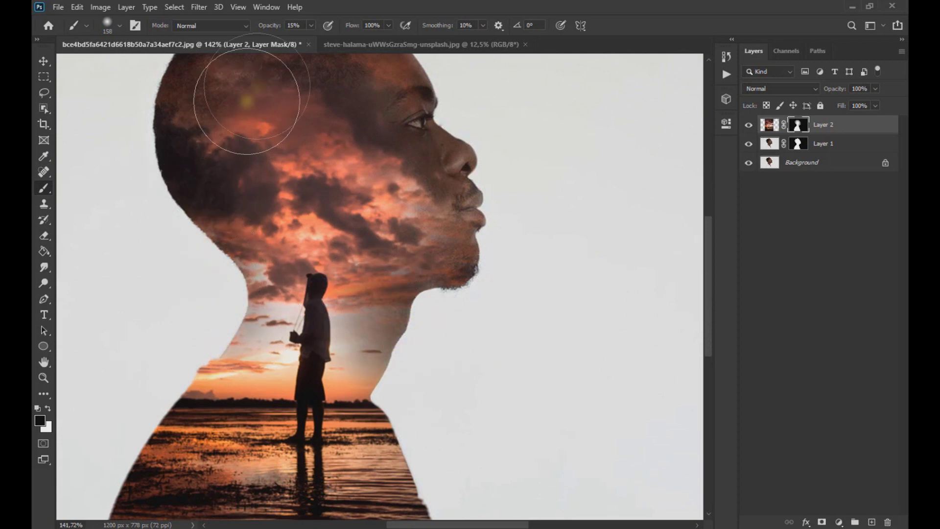
# At 8% brush opacity, softly reveal the cheek, jaw and top and back of the head.
pyautogui.moveTo(306, 37); pyautogui.dragTo(302, 37)
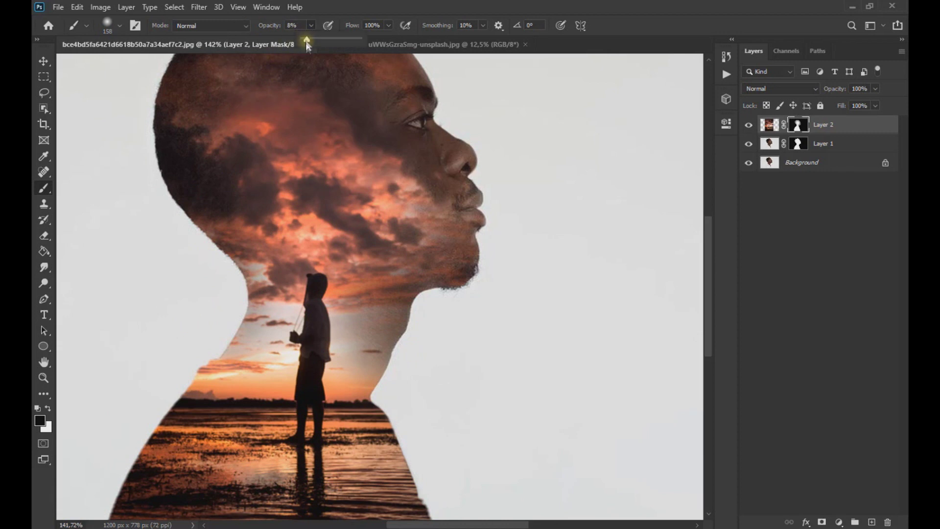
pyautogui.moveTo(373, 175)
pyautogui.mouseDown()
pyautogui.moveTo(384, 194)
pyautogui.moveTo(432, 207)
pyautogui.moveTo(368, 183)
pyautogui.moveTo(366, 158)
pyautogui.mouseUp()
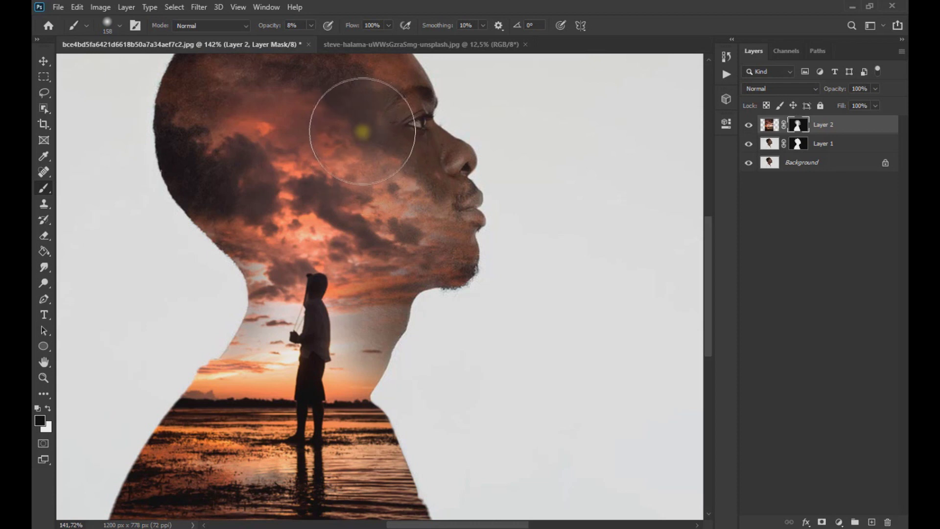
pyautogui.scroll(-3, 416, 164)
pyautogui.scroll(-3, 432, 218)
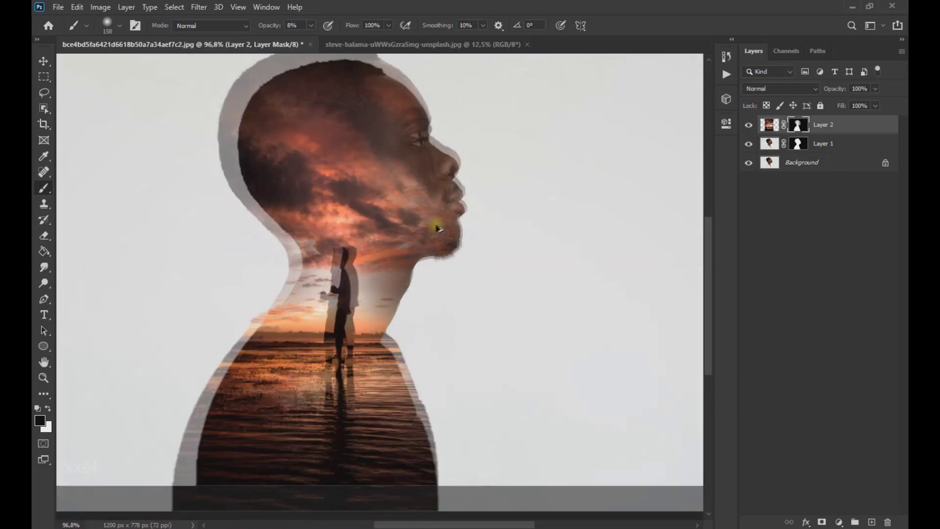
pyautogui.moveTo(333, 177)
pyautogui.mouseDown()
pyautogui.moveTo(335, 169)
pyautogui.moveTo(309, 165)
pyautogui.mouseUp()
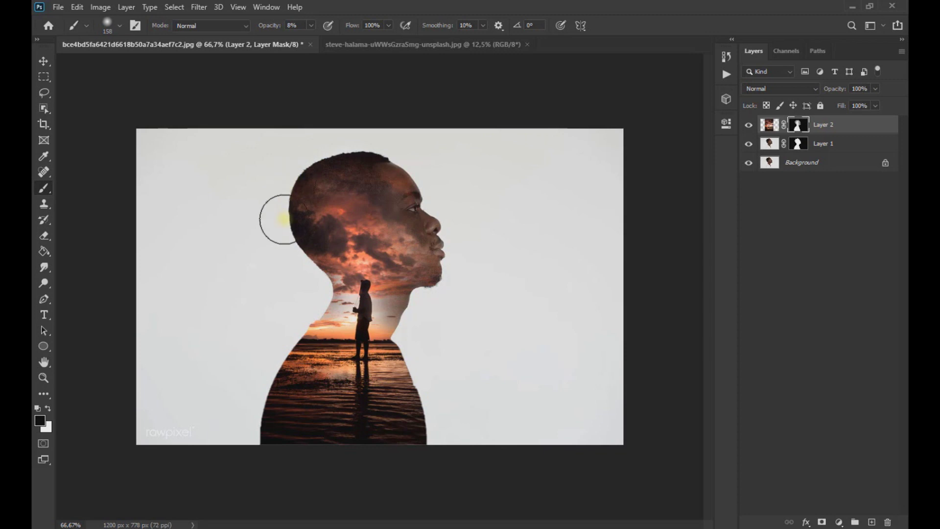
pyautogui.moveTo(279, 219)
pyautogui.mouseDown()
pyautogui.moveTo(327, 194)
pyautogui.moveTo(293, 262)
pyautogui.moveTo(321, 283)
pyautogui.moveTo(325, 324)
pyautogui.moveTo(323, 300)
pyautogui.moveTo(442, 229)
pyautogui.moveTo(405, 157)
pyautogui.moveTo(411, 130)
pyautogui.moveTo(628, 99)
pyautogui.mouseUp()
pyautogui.scroll(3, 308, 238)
# Within the silhouette selection, paint white to restore sunset clouds over the back of the head, then deselect.
pyautogui.keyDown('ctrl'); pyautogui.click(797, 145); pyautogui.keyUp('ctrl')
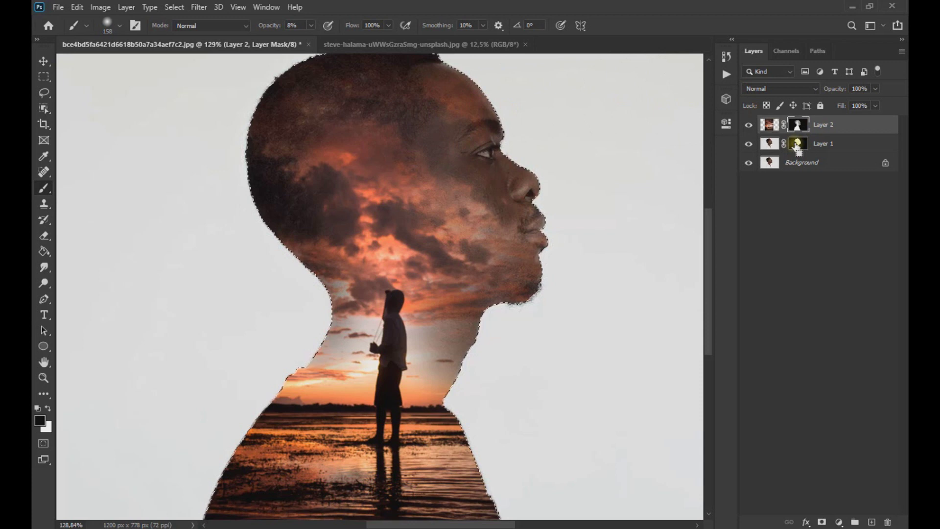
pyautogui.click(40, 422)
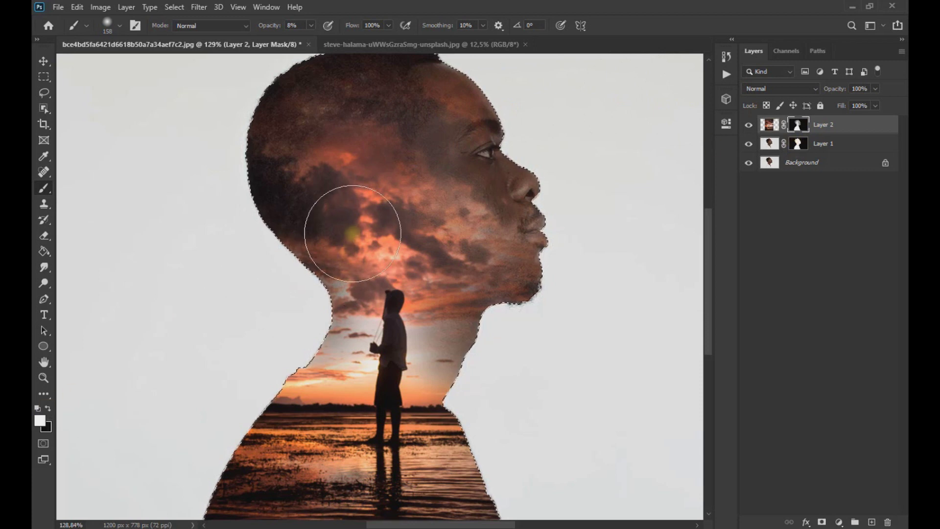
pyautogui.moveTo(352, 189); pyautogui.dragTo(336, 181)
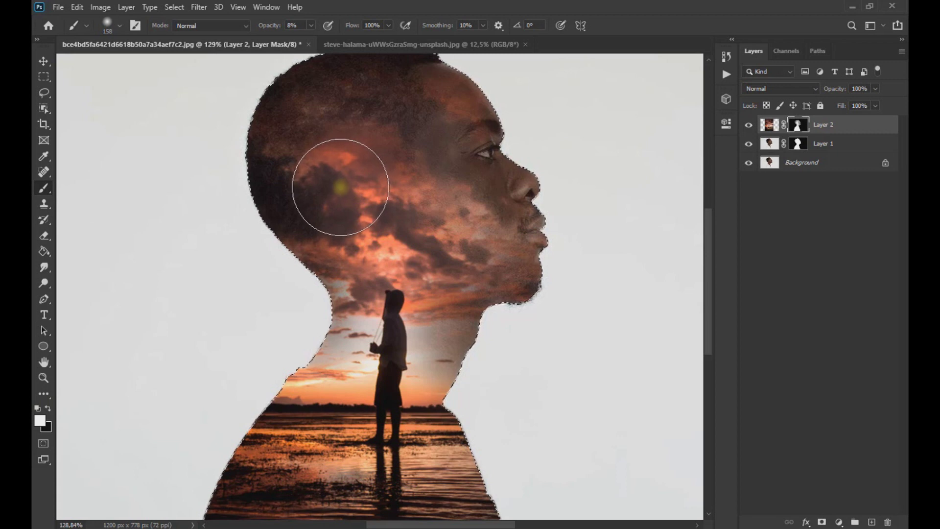
pyautogui.scroll(-3, 362, 246)
pyautogui.scroll(-2, 361, 242)
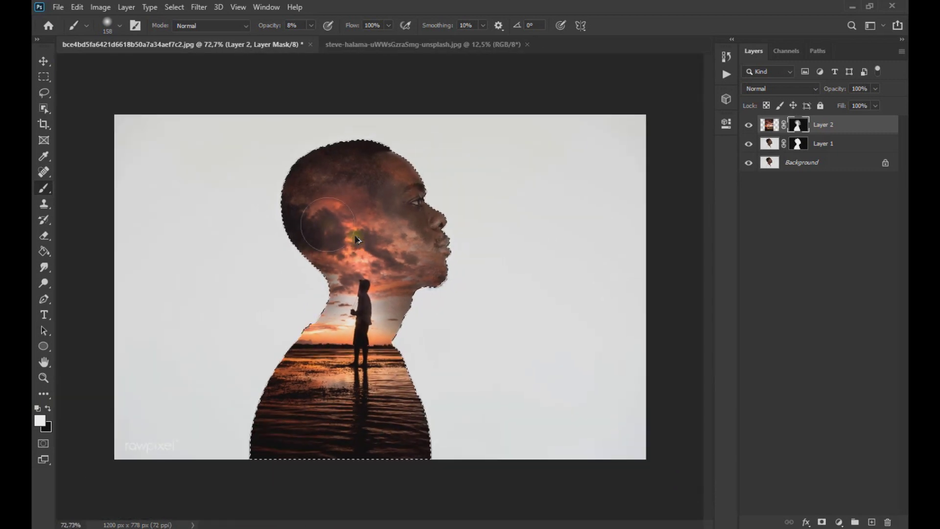
pyautogui.hotkey('ctrl', 'd')
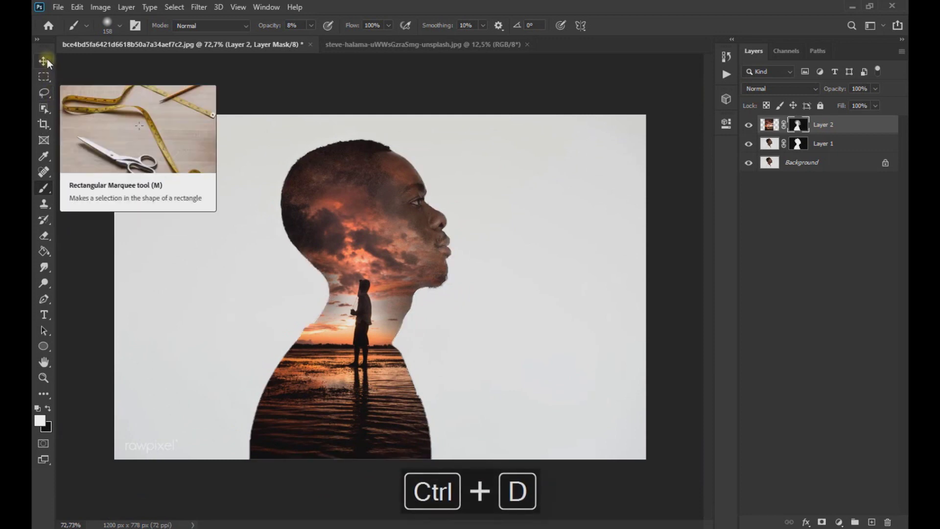
# With the Move tool, select Layer 1 together with Layer 2 and zoom in.
pyautogui.click(43, 61)
pyautogui.scroll(-1, 445, 270)
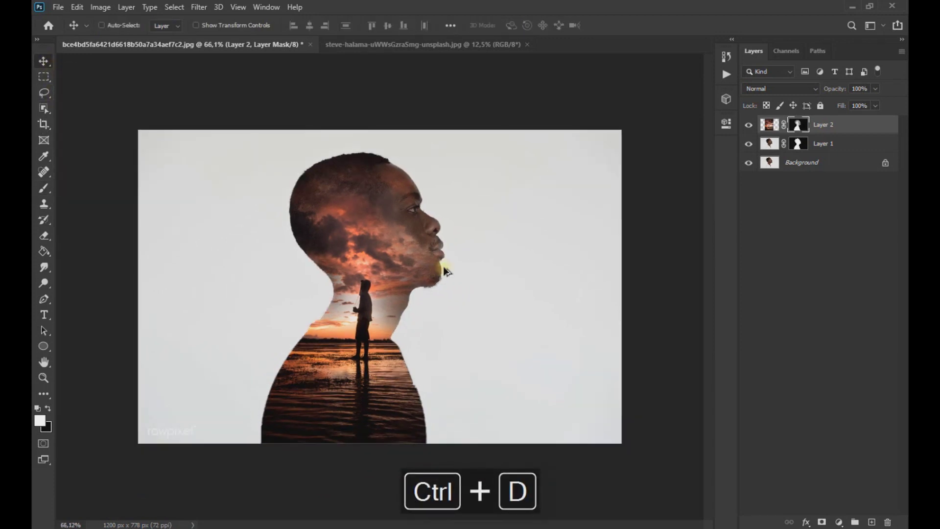
pyautogui.keyDown('ctrl'); pyautogui.click(825, 146); pyautogui.keyUp('ctrl')
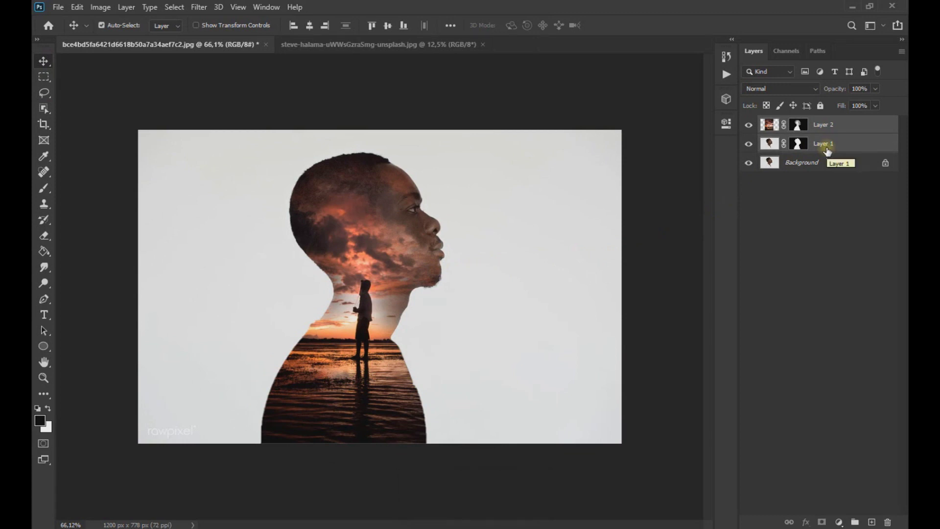
pyautogui.hotkey('ctrl', '+')
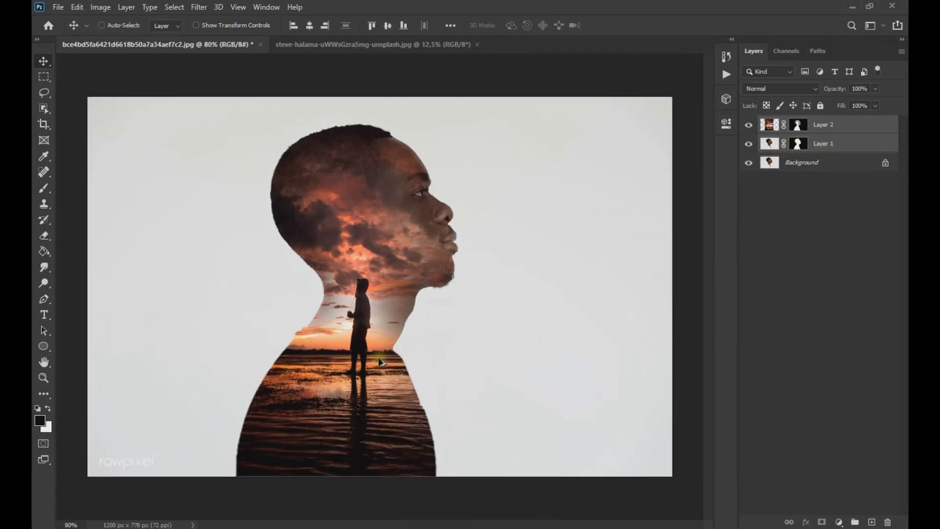
# Merge Layers 1 and 2, then preview Hue/Saturation with Saturation at -38.
pyautogui.hotkey('ctrl', 'e')
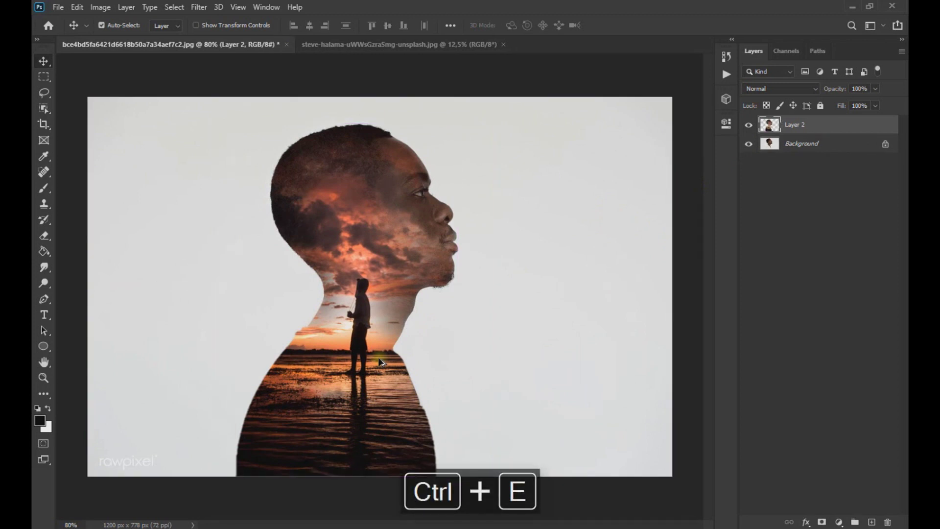
pyautogui.click(101, 8)
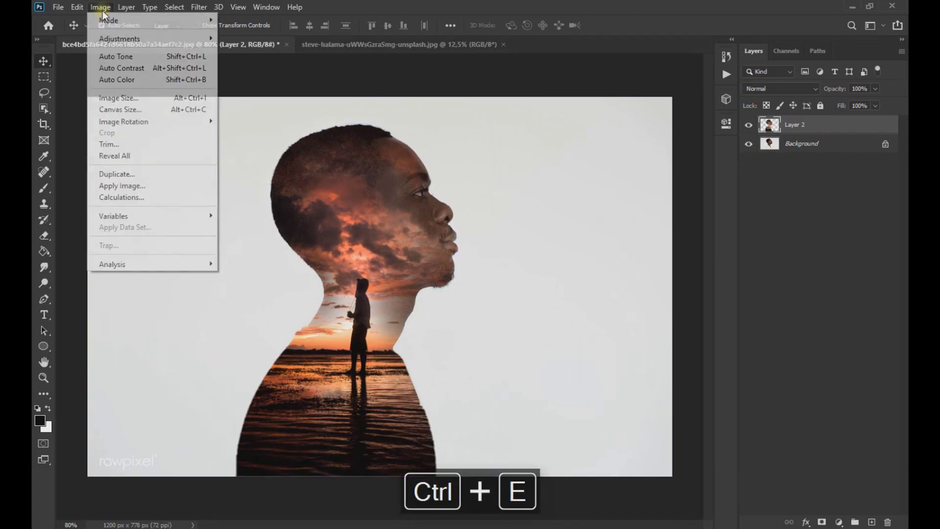
pyautogui.moveTo(123, 37)
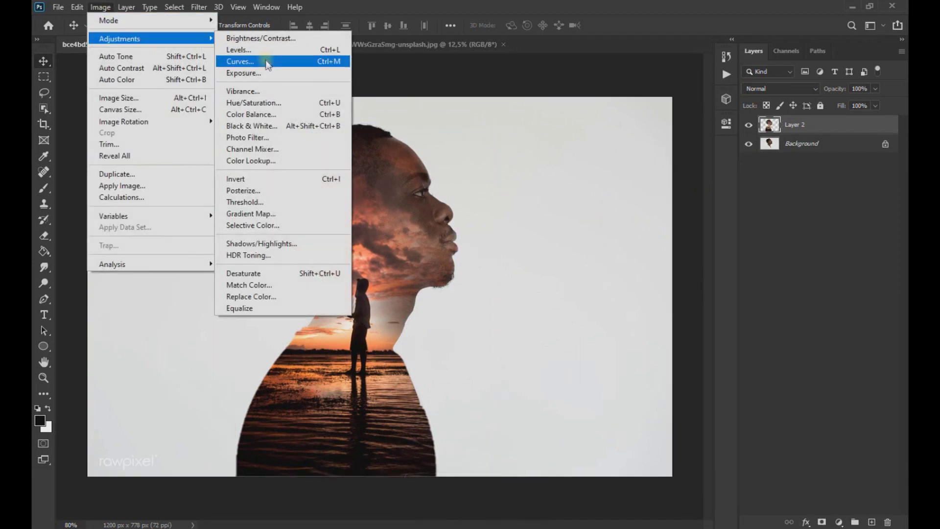
pyautogui.click(281, 101)
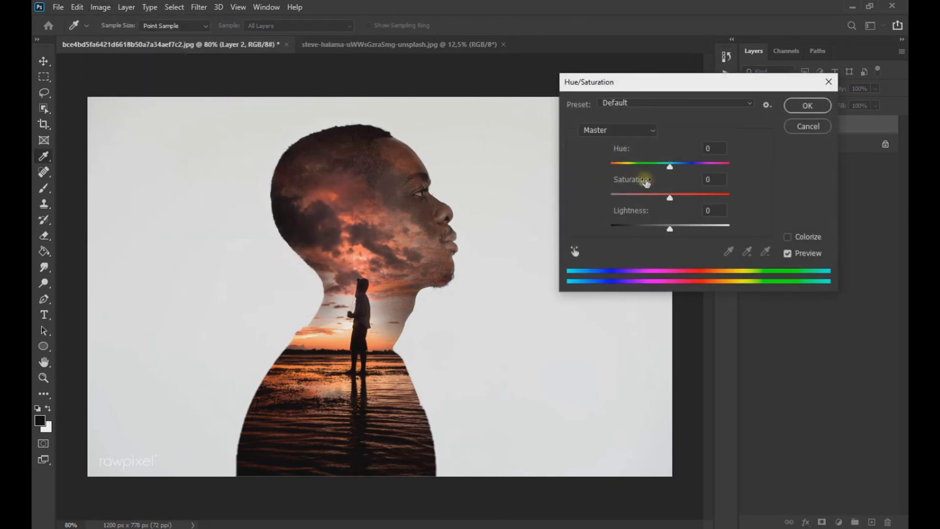
pyautogui.moveTo(670, 197); pyautogui.dragTo(648, 198)
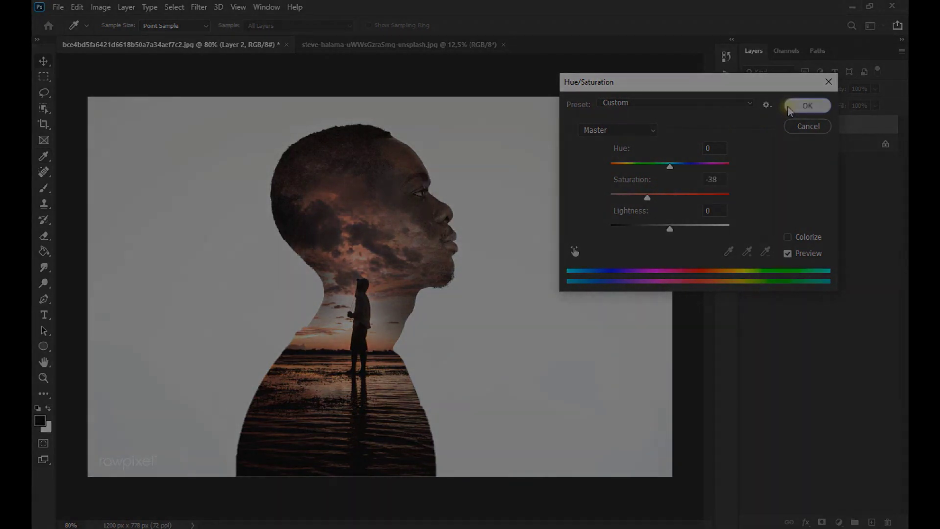
# Confirm the Hue/Saturation dialog to apply Saturation -38 to the merged Layer 2.
pyautogui.click(789, 107)
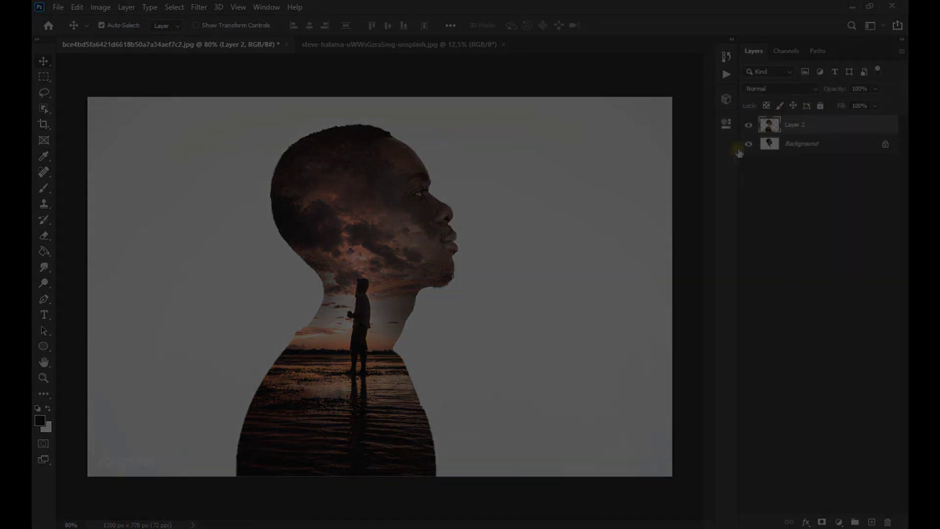